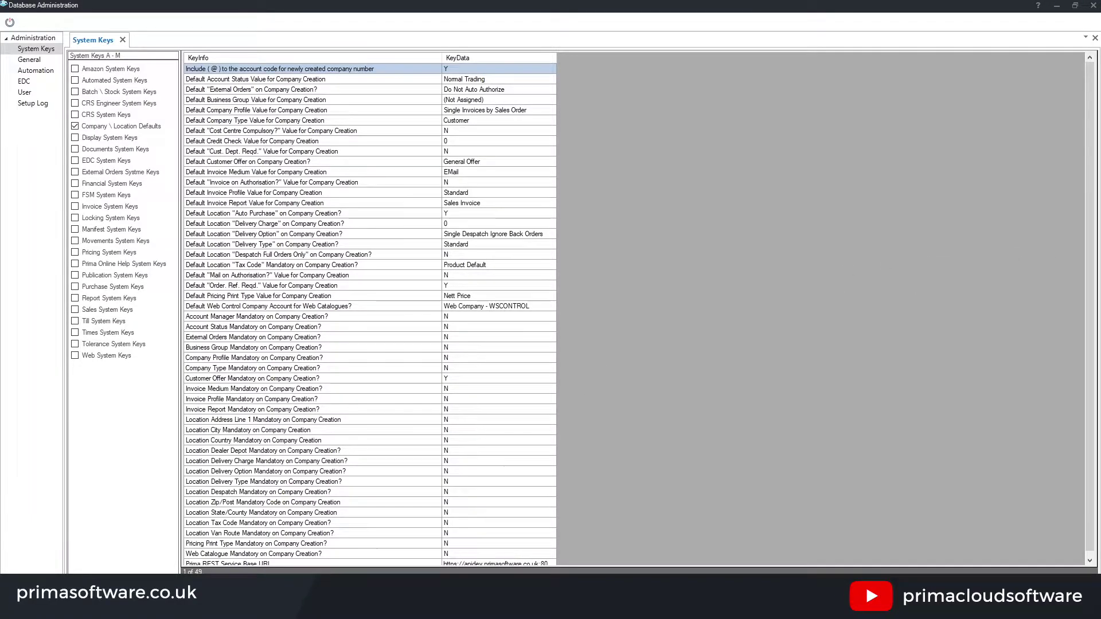
Switch to the Prima main window and start a new company record.
click(316, 562)
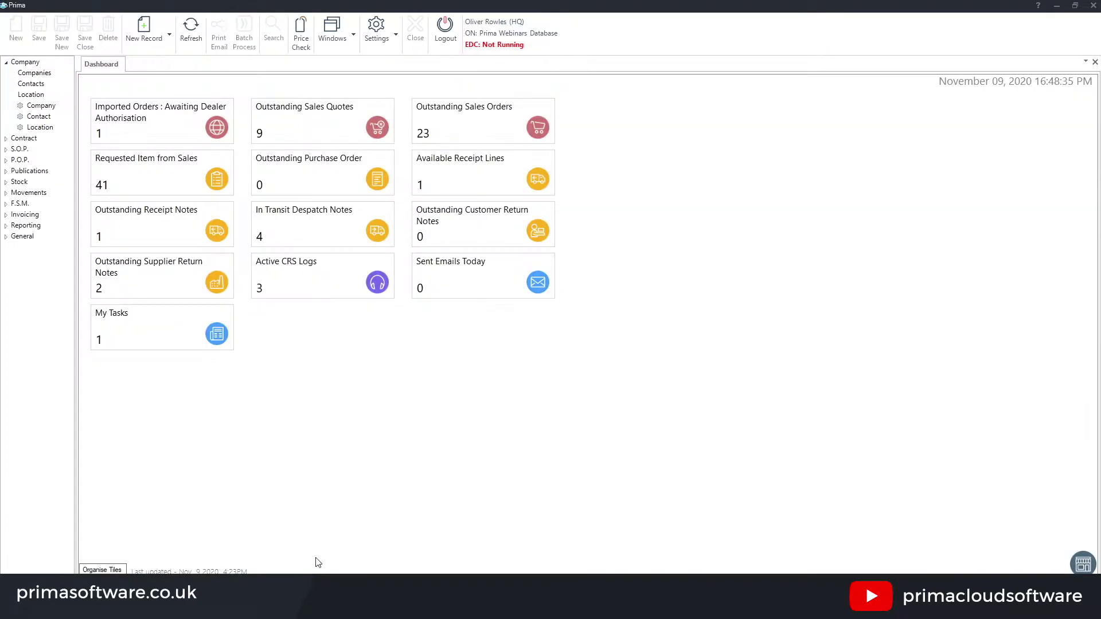
click(149, 35)
click(162, 67)
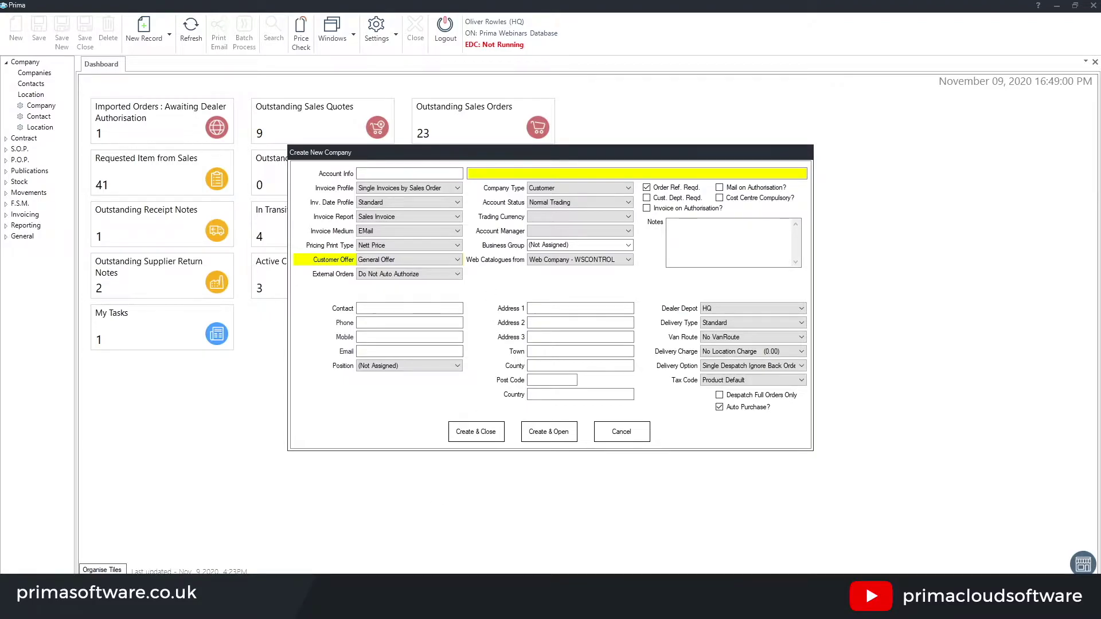
Switch to Database Administration and examine the selectable values of the Default Company Type Value for Company Creation key.
mouse_move(353, 608)
click(373, 561)
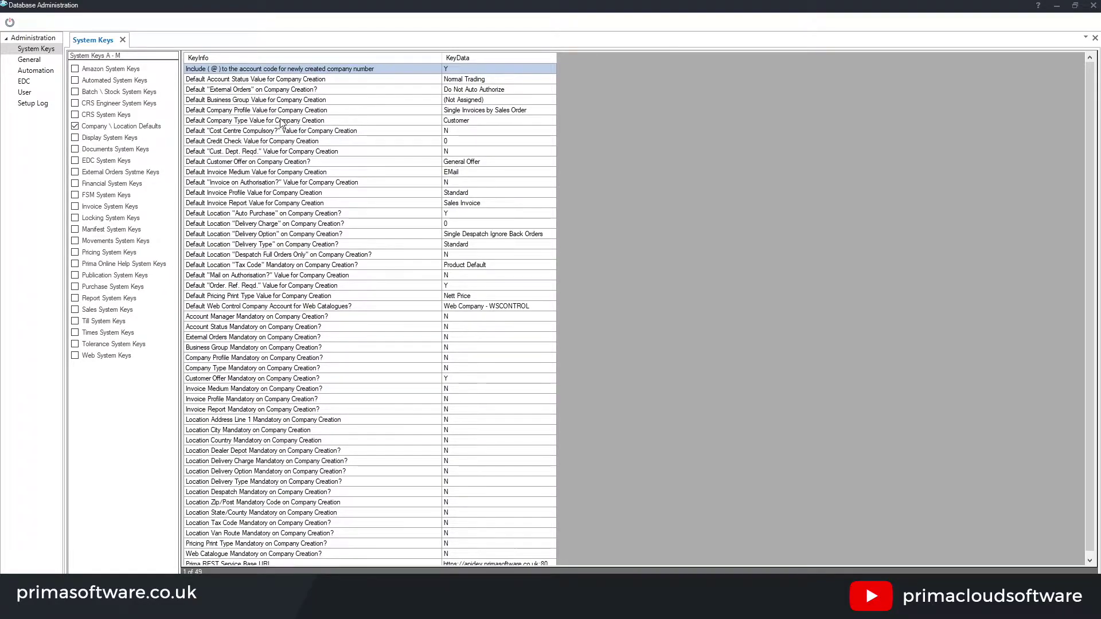
click(216, 122)
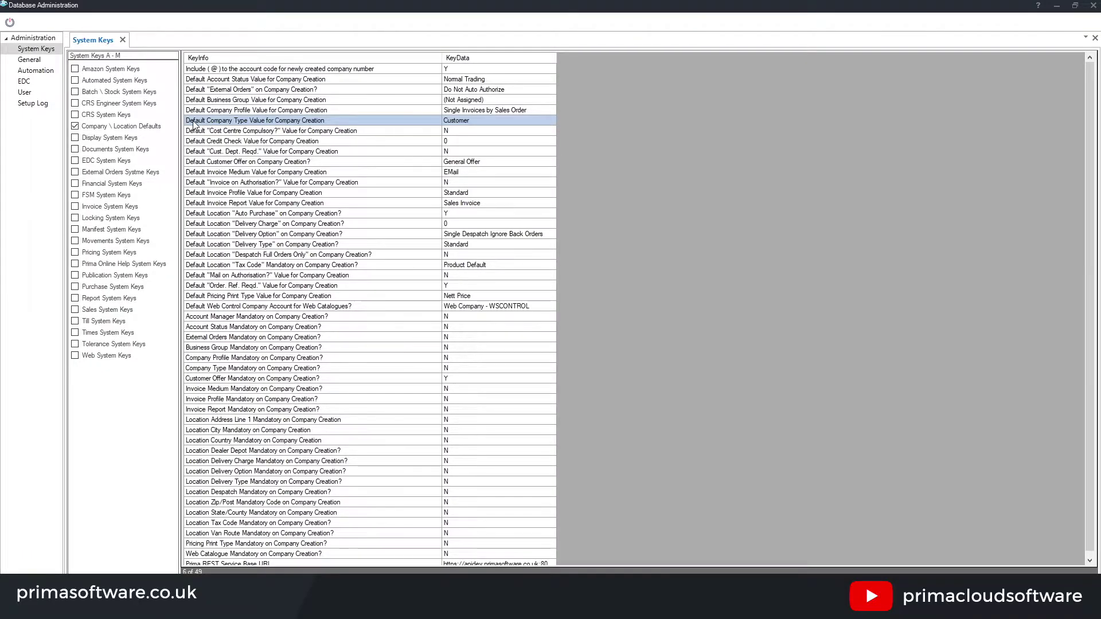
double_click(471, 123)
click(769, 287)
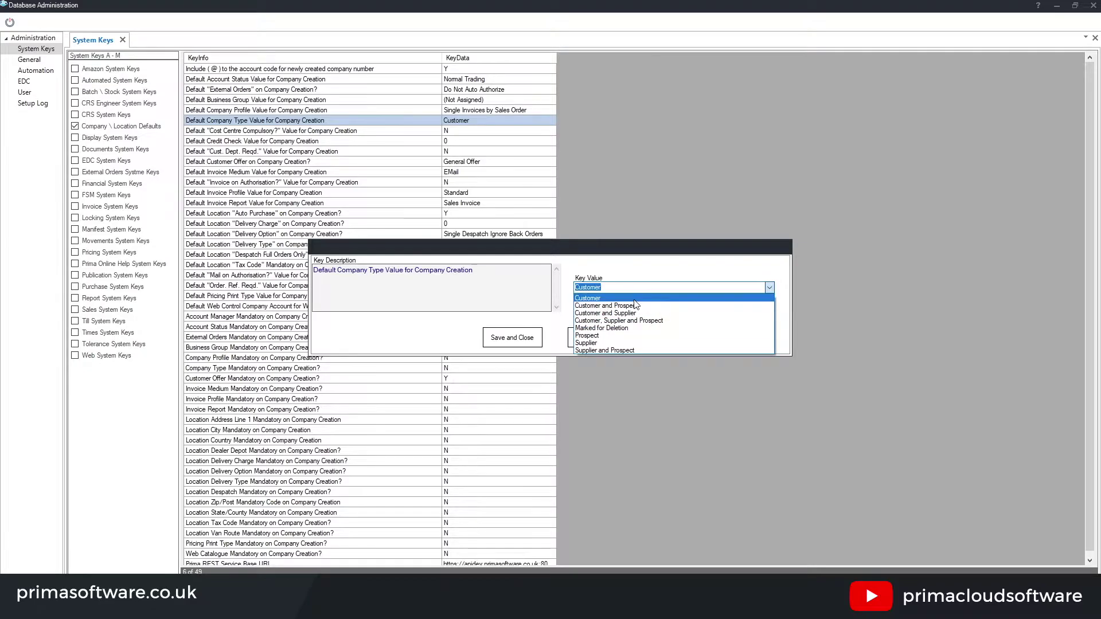
key(Escape)
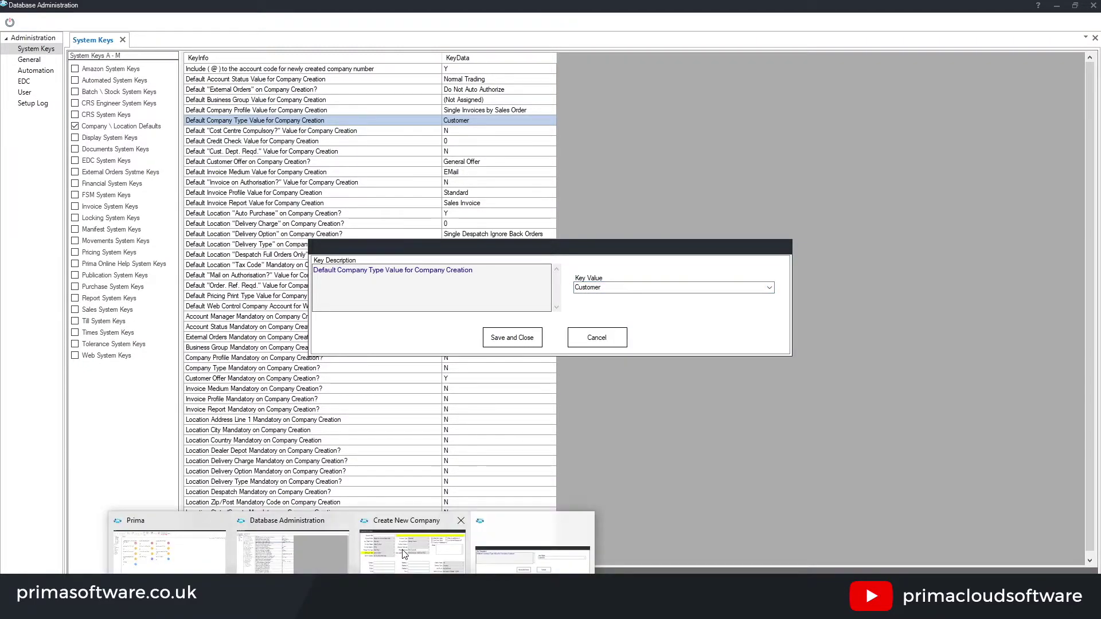
Compare the Create New Company form with the default company type key's options, and close the key without saving.
click(461, 520)
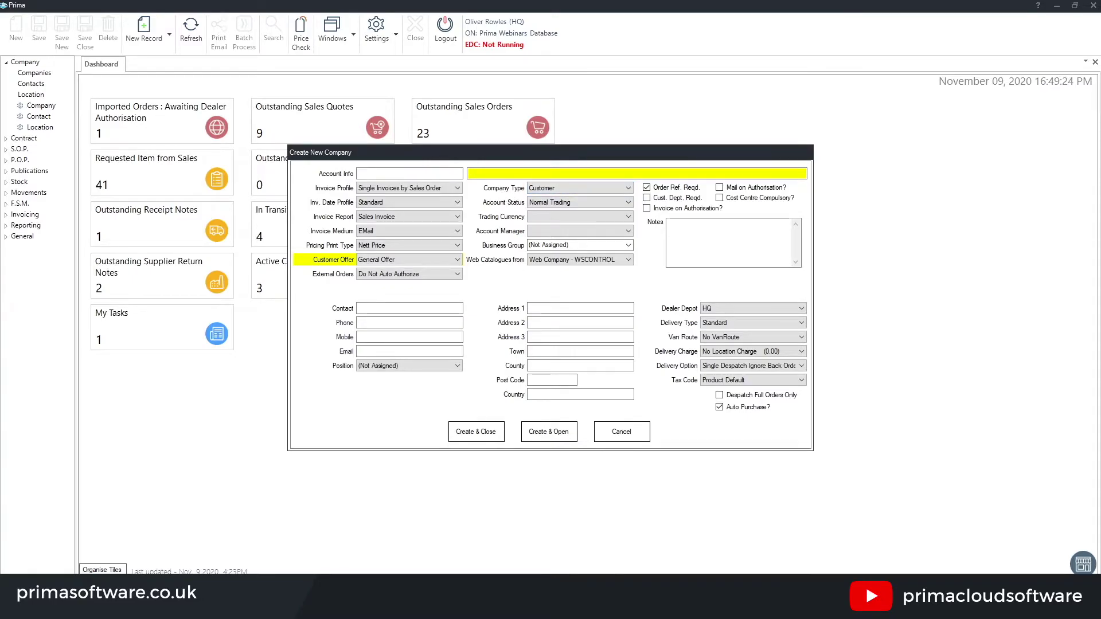
mouse_move(425, 607)
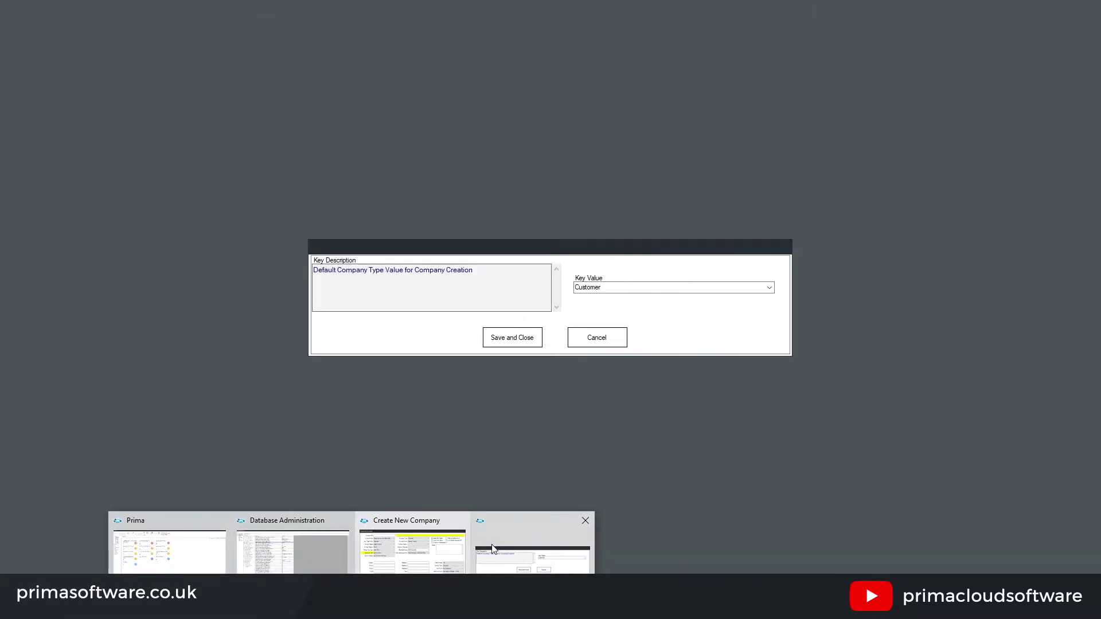
click(494, 550)
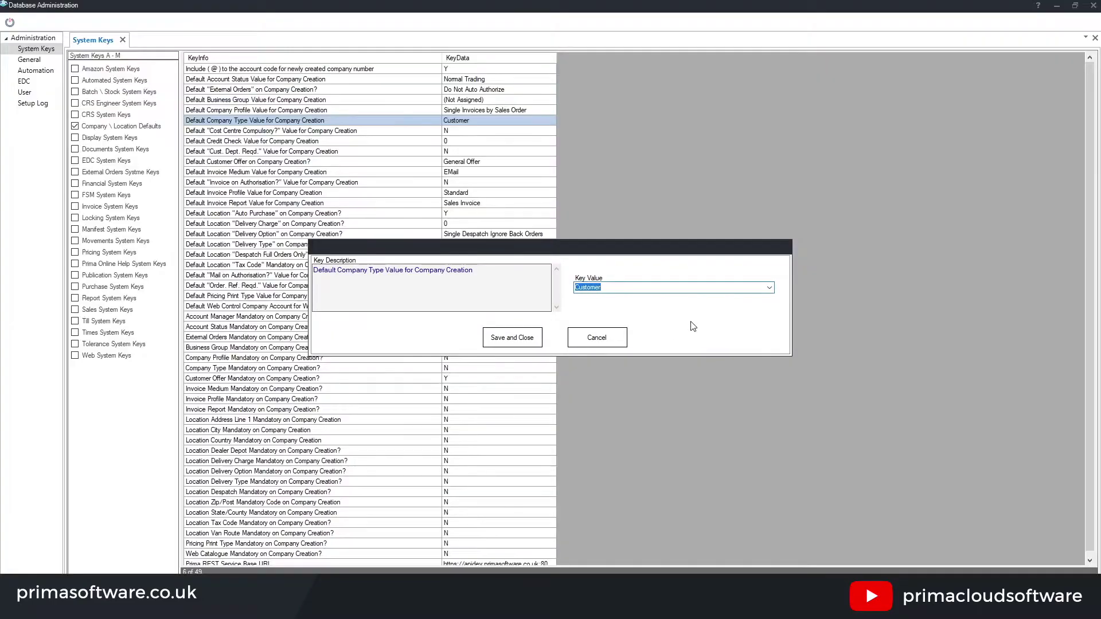
click(769, 288)
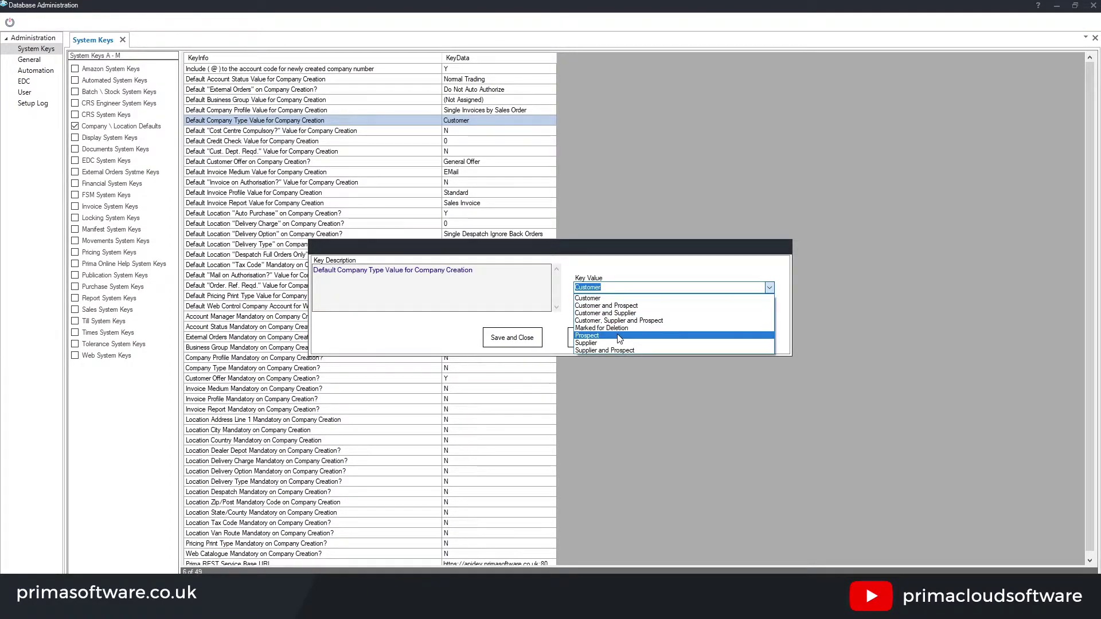
click(569, 305)
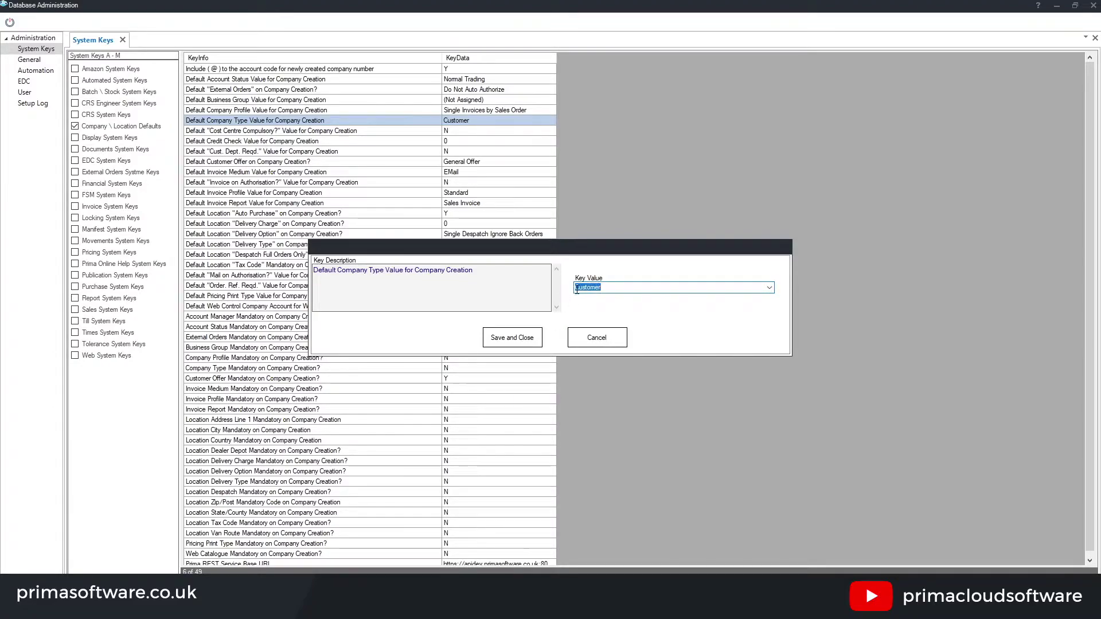
click(600, 340)
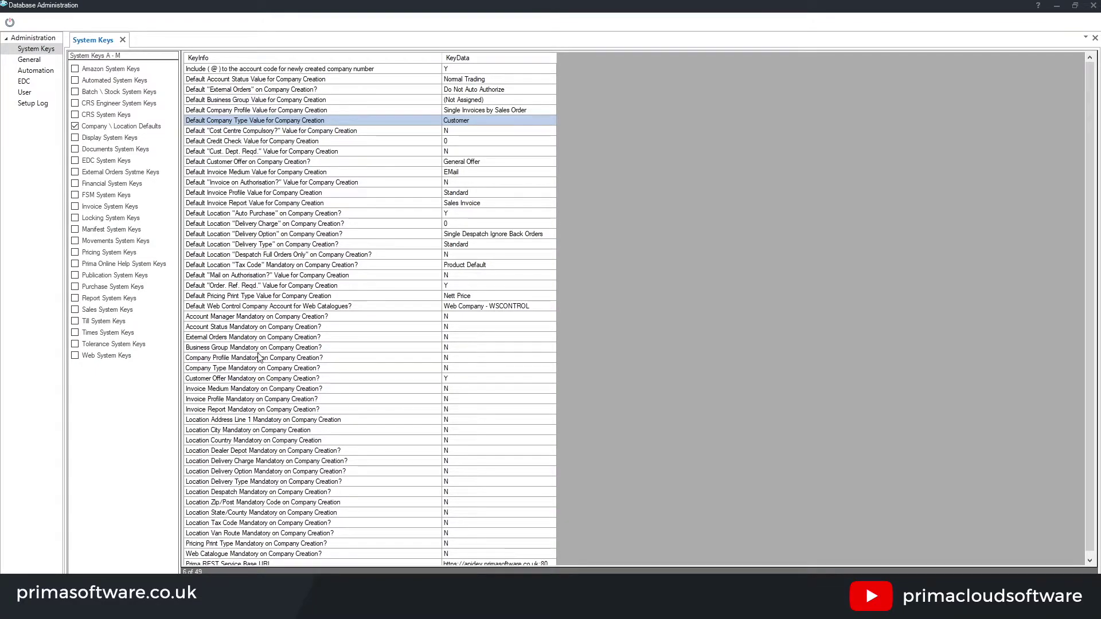
Review the Company Profile, Business Group and Account Manager mandatory keys alongside the default company type key.
click(241, 360)
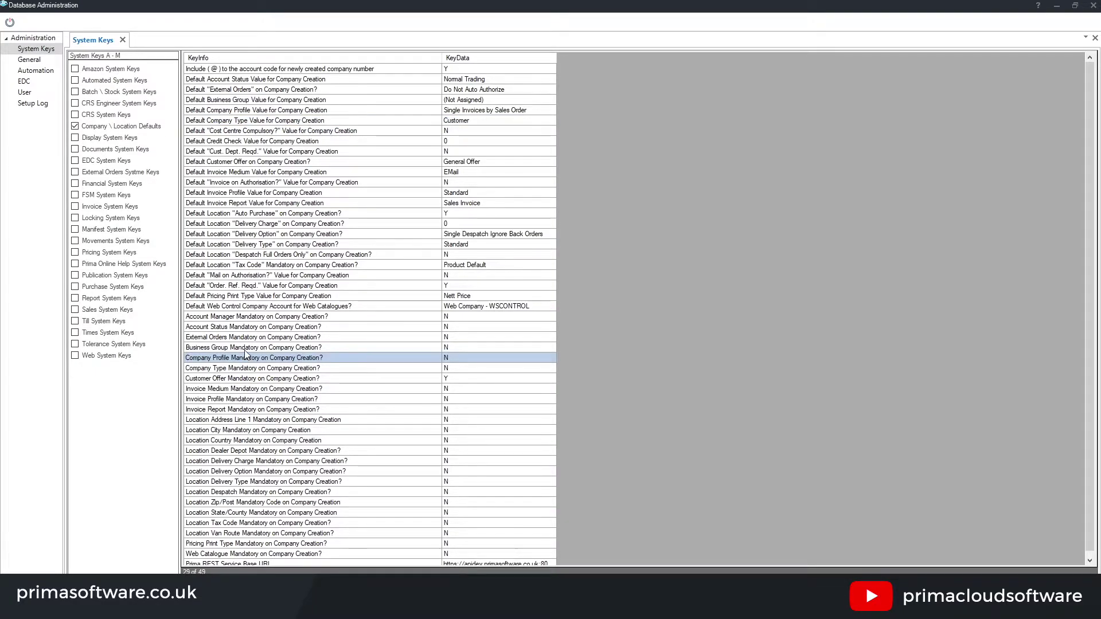
click(245, 349)
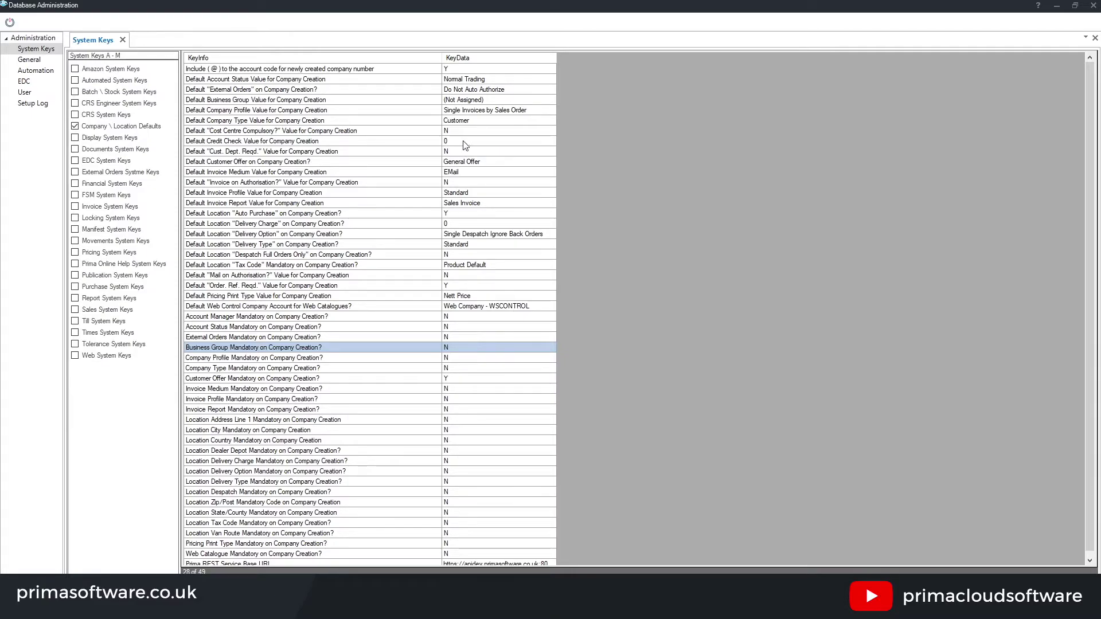
click(458, 122)
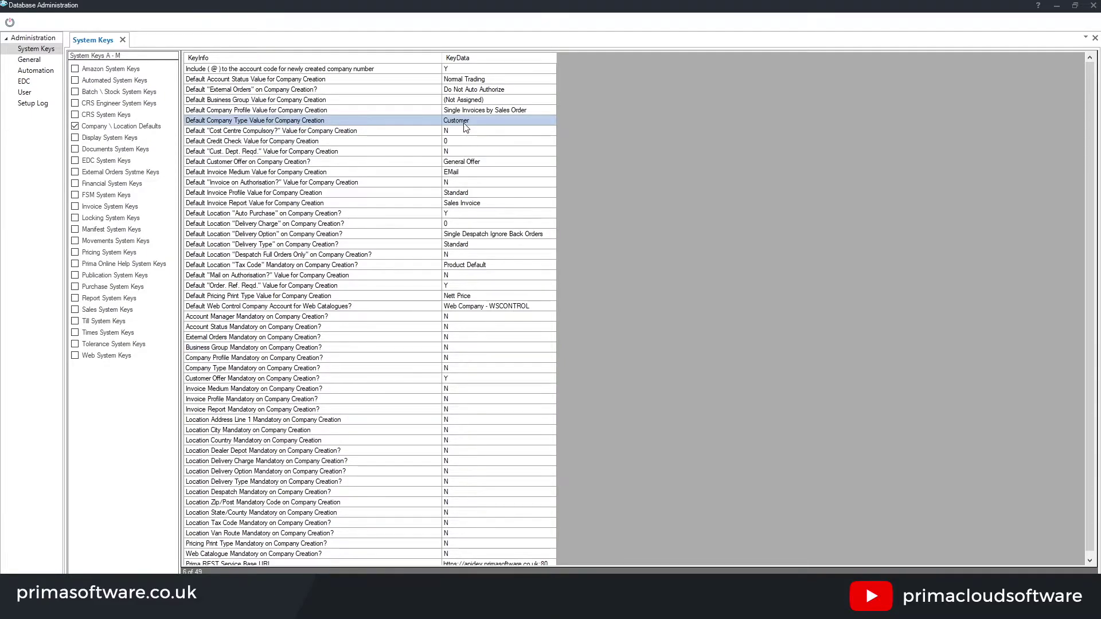
click(229, 317)
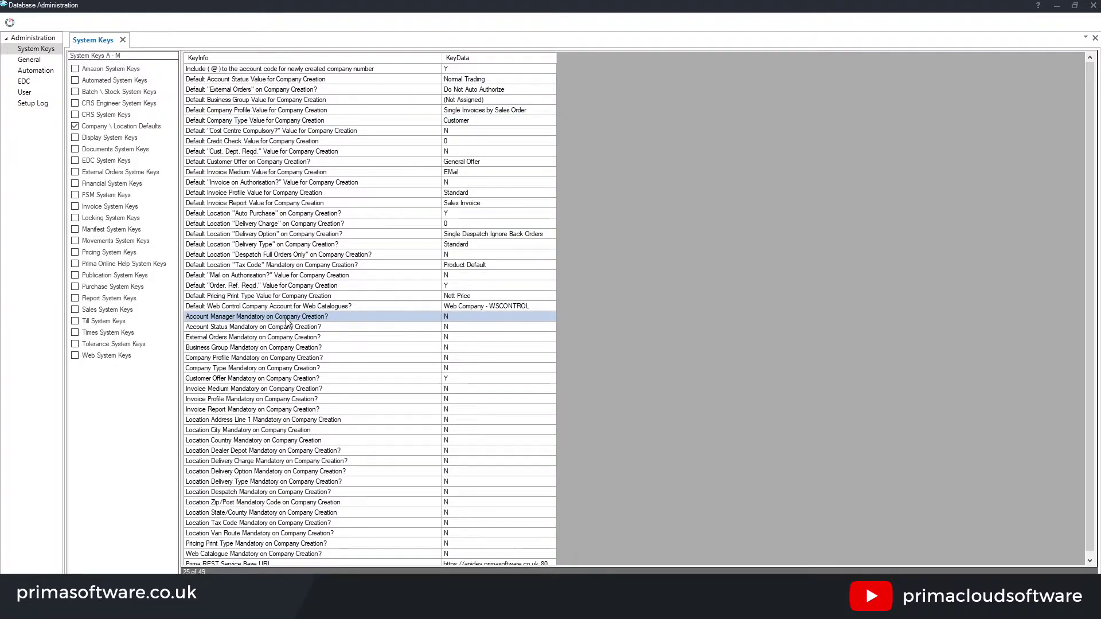
Switch to the Create New Company form and examine the Account Manager choices without picking one.
mouse_move(350, 601)
click(434, 559)
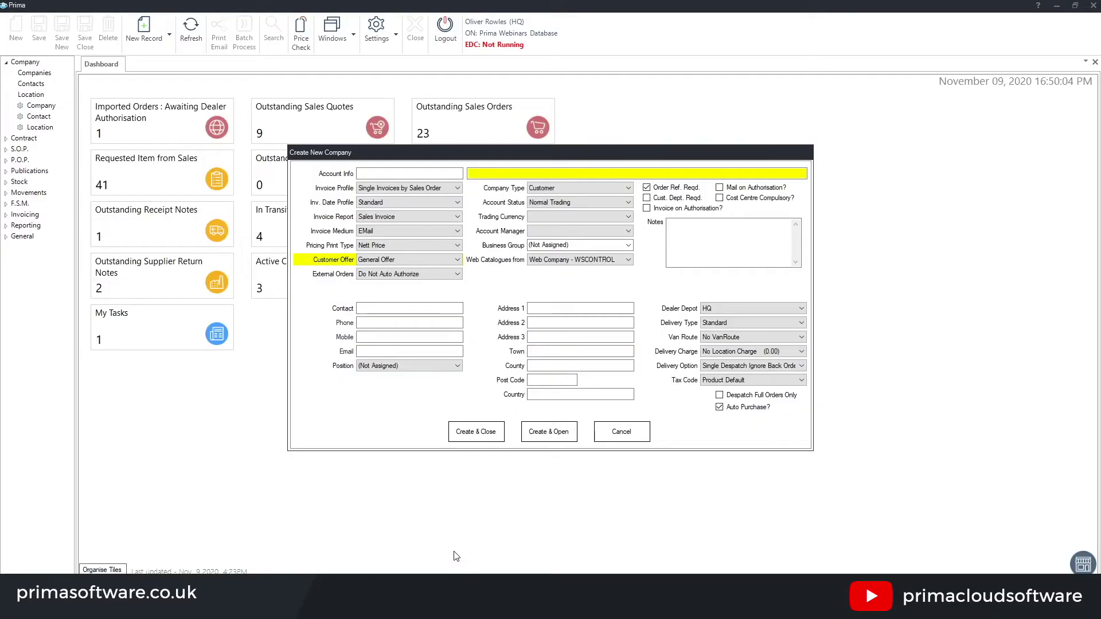
click(628, 231)
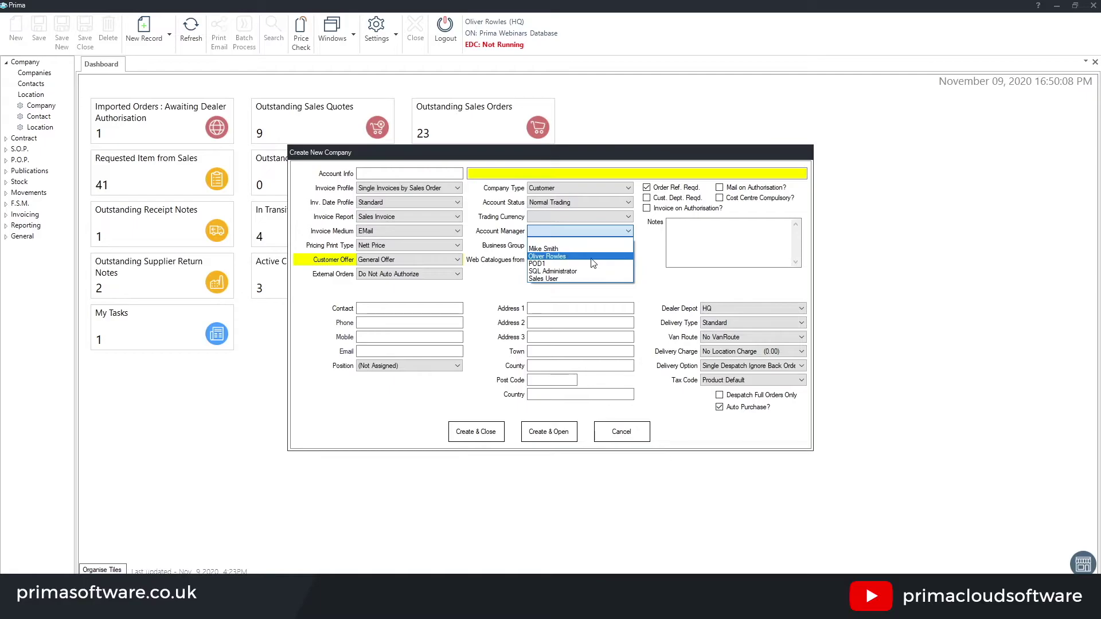
click(613, 230)
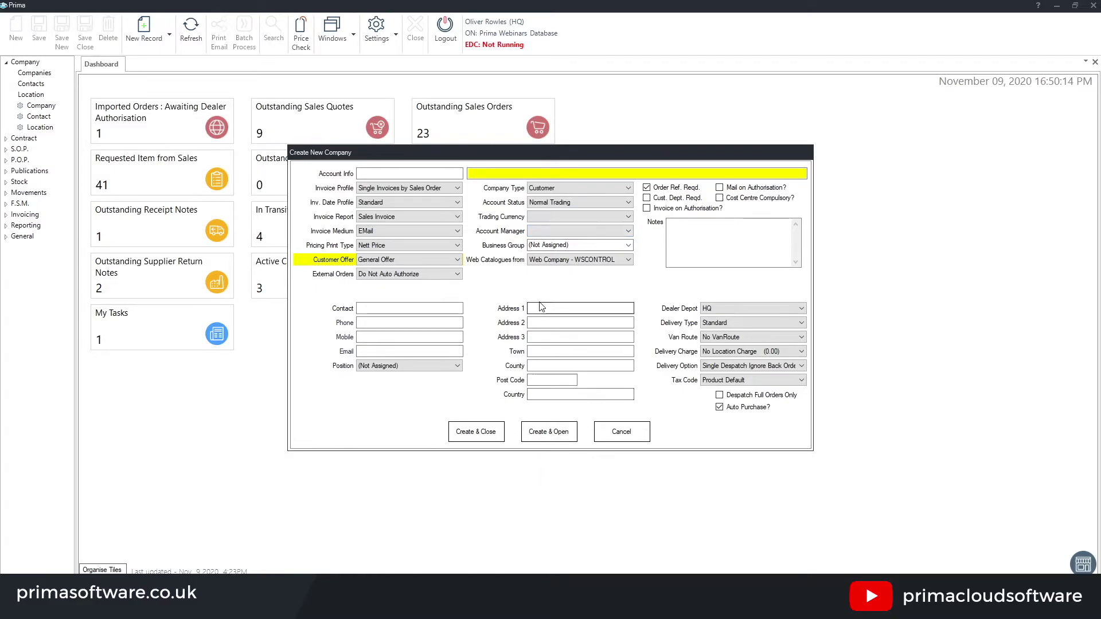
Fill in the new company's account code and enter "Test Test Test" as its name.
click(438, 174)
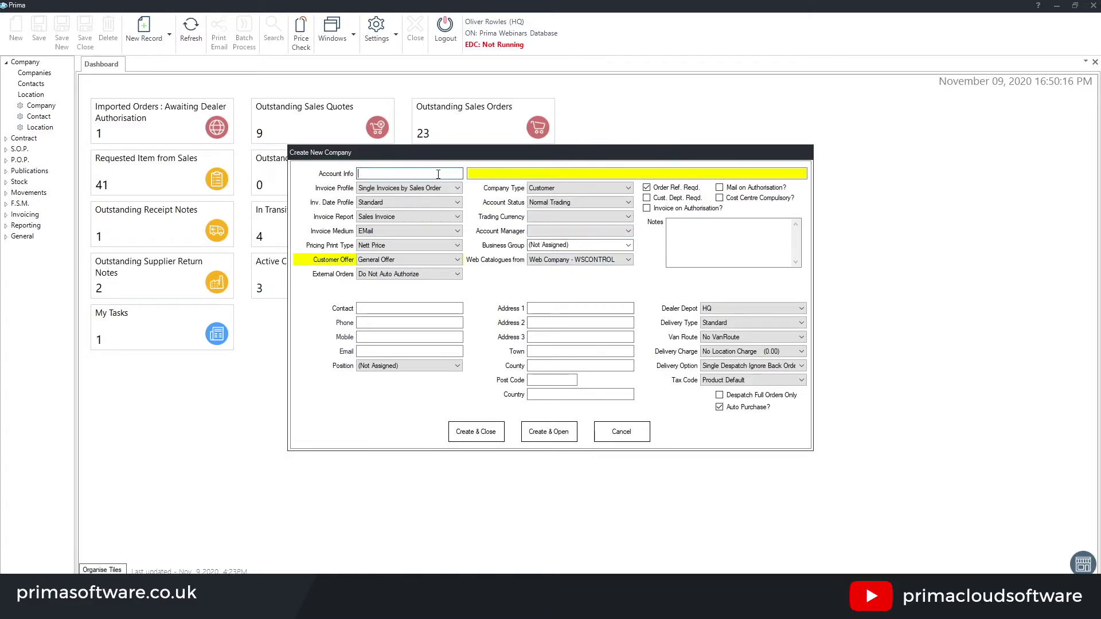
text(TEST456)
click(476, 172)
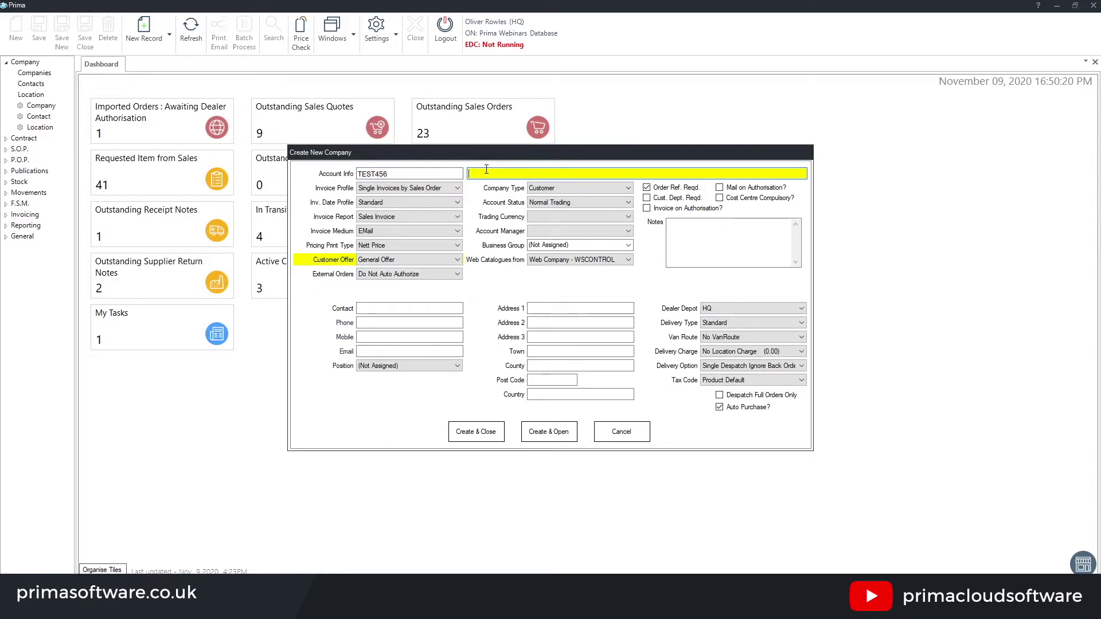
text(Test Test Test)
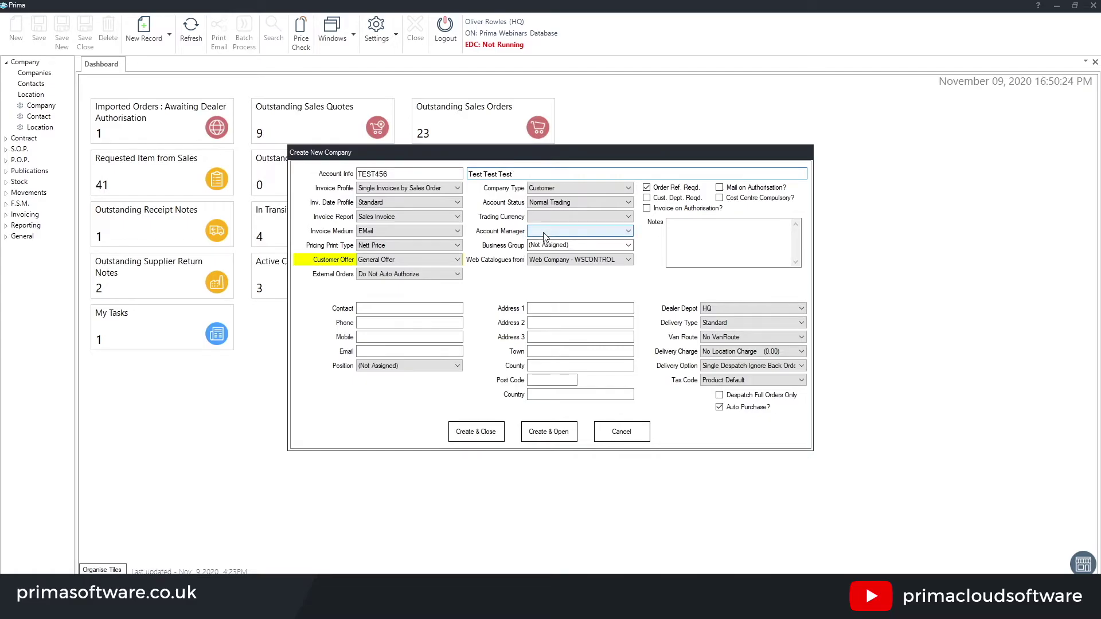
Switch to Database Administration and check the Customer Offer Mandatory on Company Creation key.
mouse_move(374, 605)
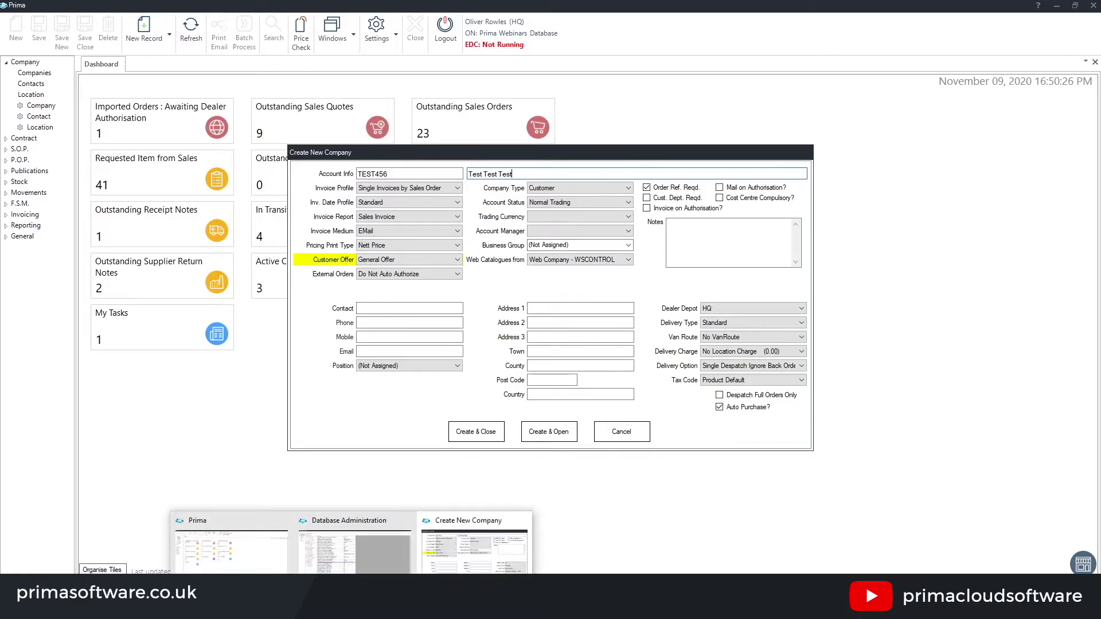
click(374, 564)
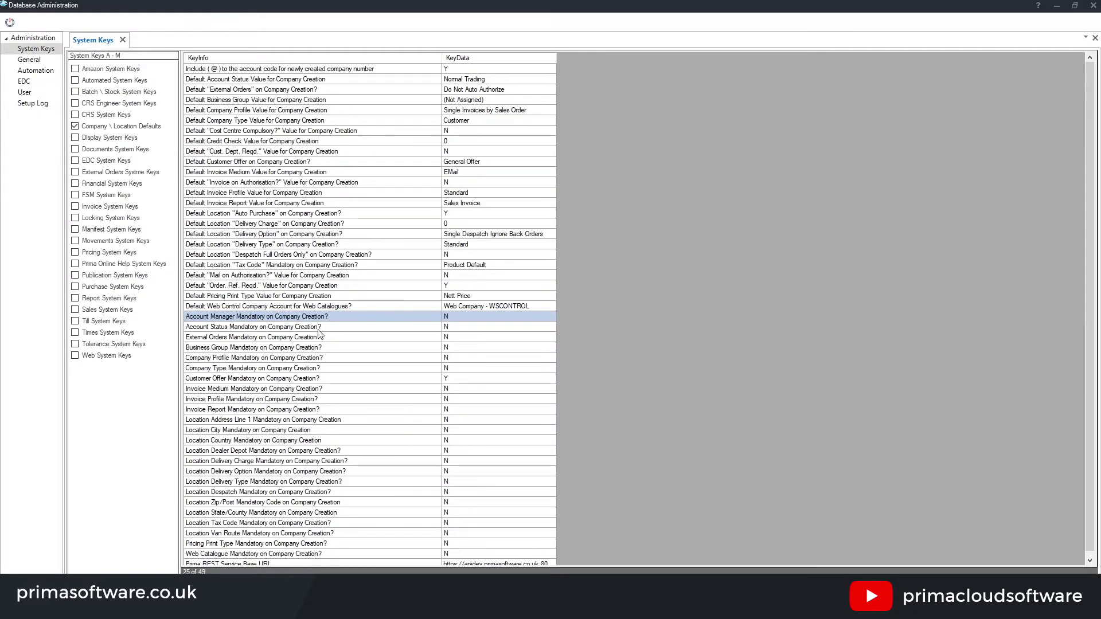
click(238, 378)
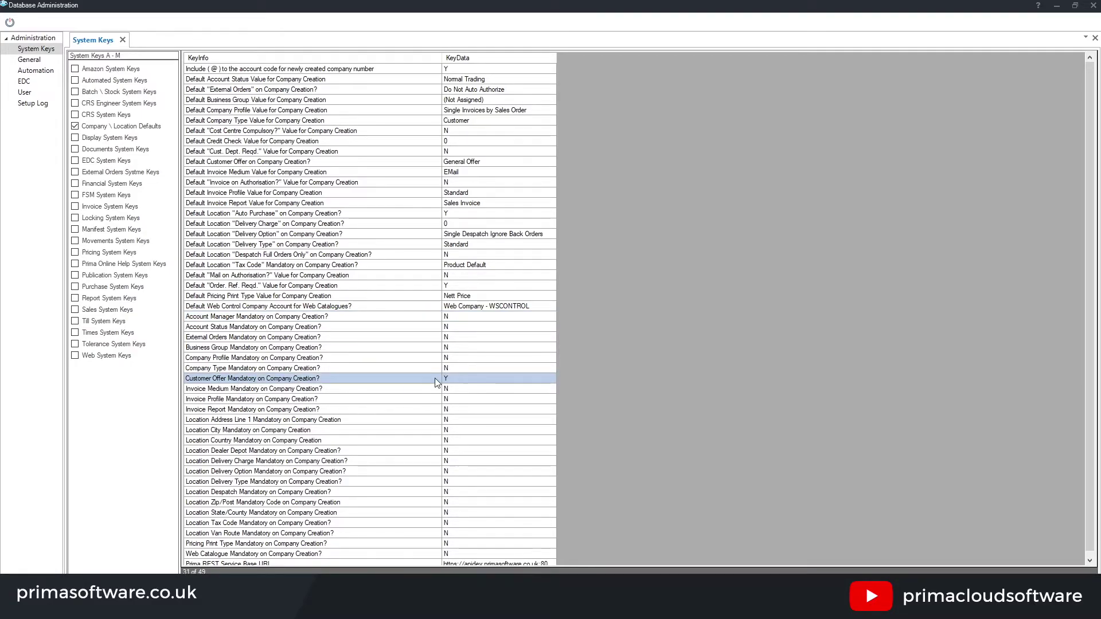
In the Create New Company form, set the customer offer to No Offer Applied and try to create and open the company.
mouse_move(374, 604)
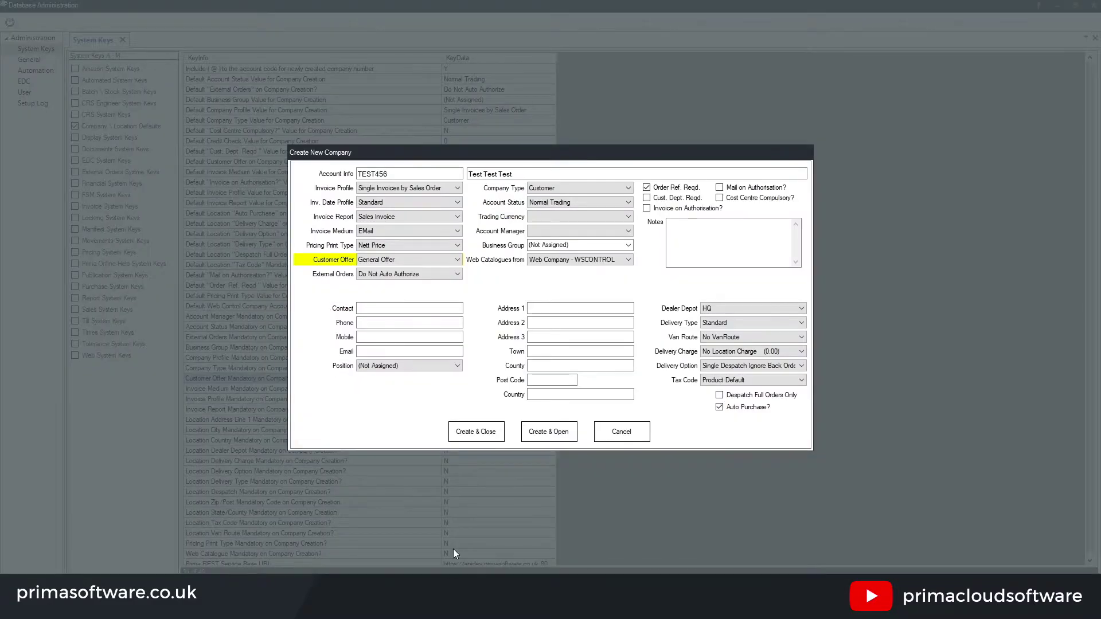
click(453, 548)
click(383, 262)
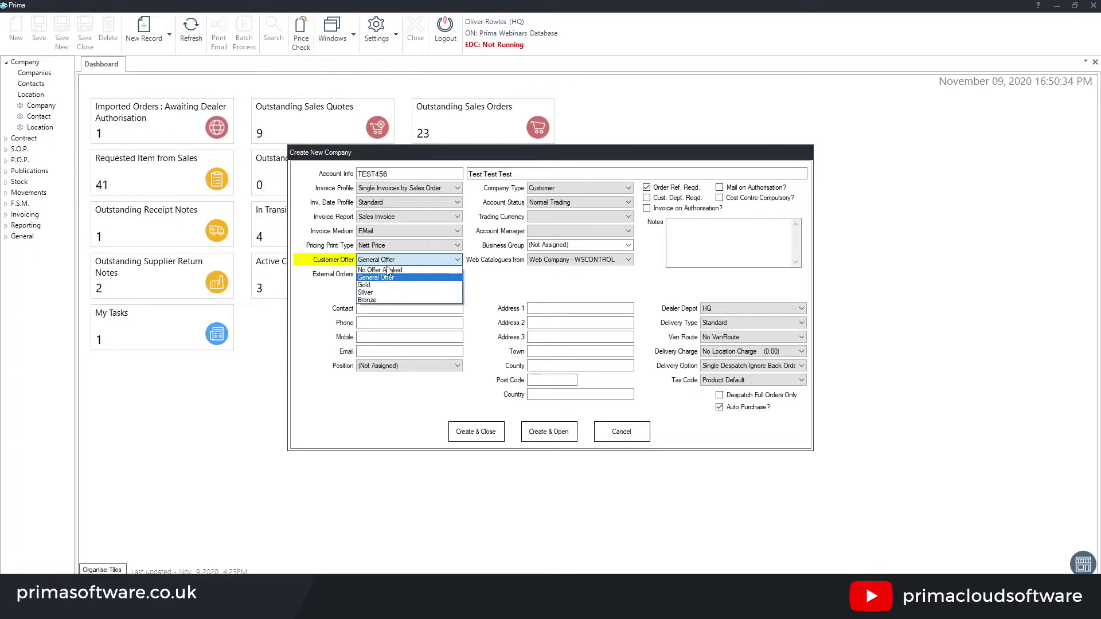
click(377, 270)
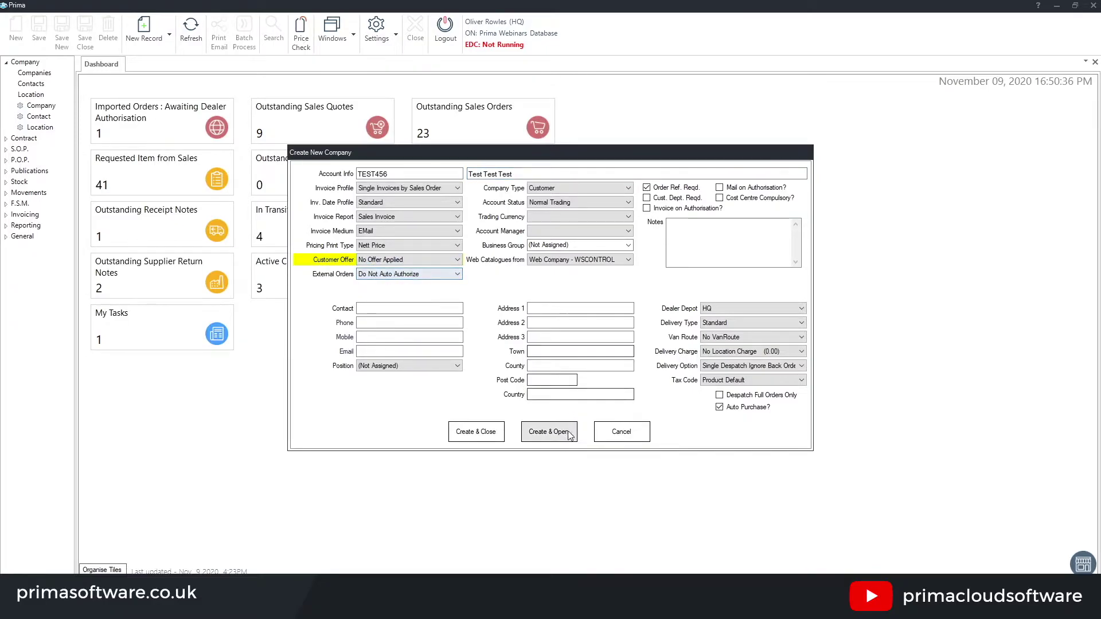
click(547, 434)
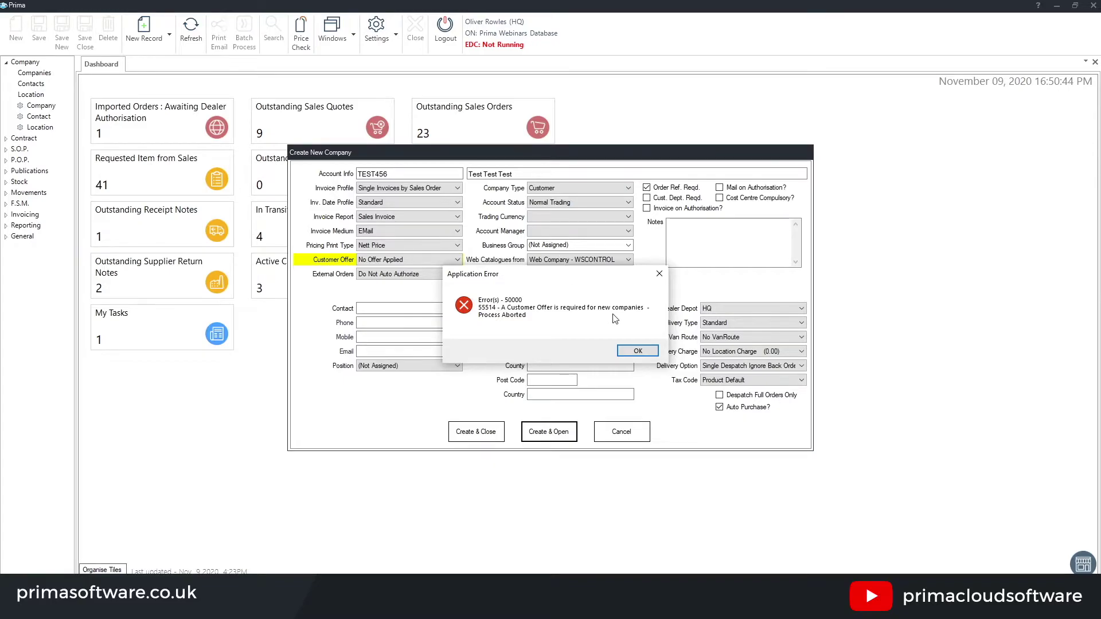
click(630, 351)
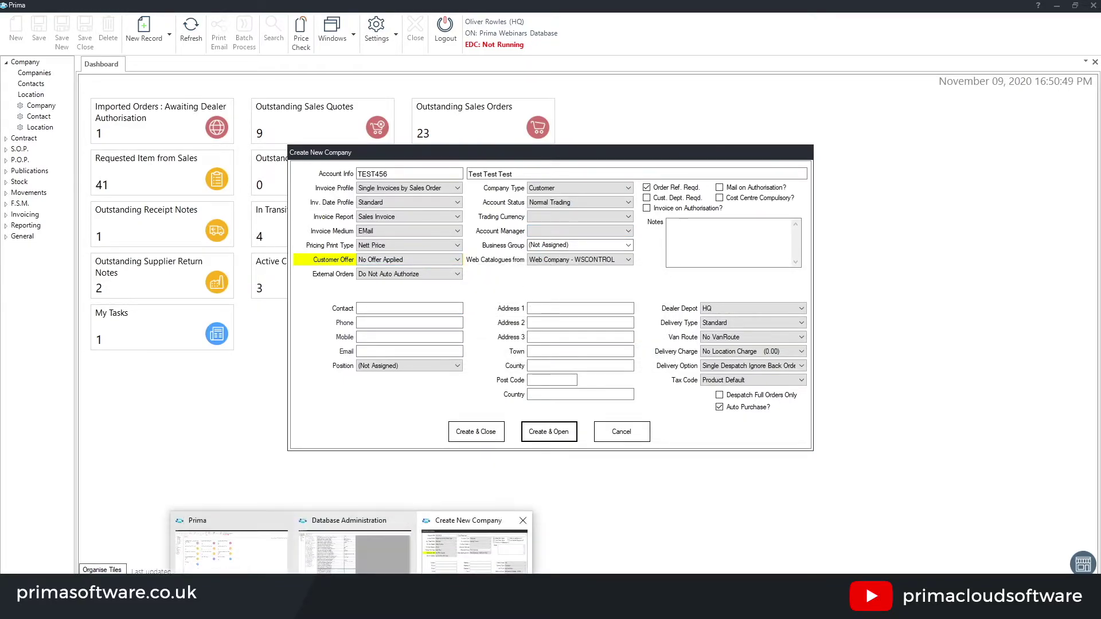
Switch to Database Administration and examine the selectable values of the Default "External Orders" on Company Creation key.
click(364, 563)
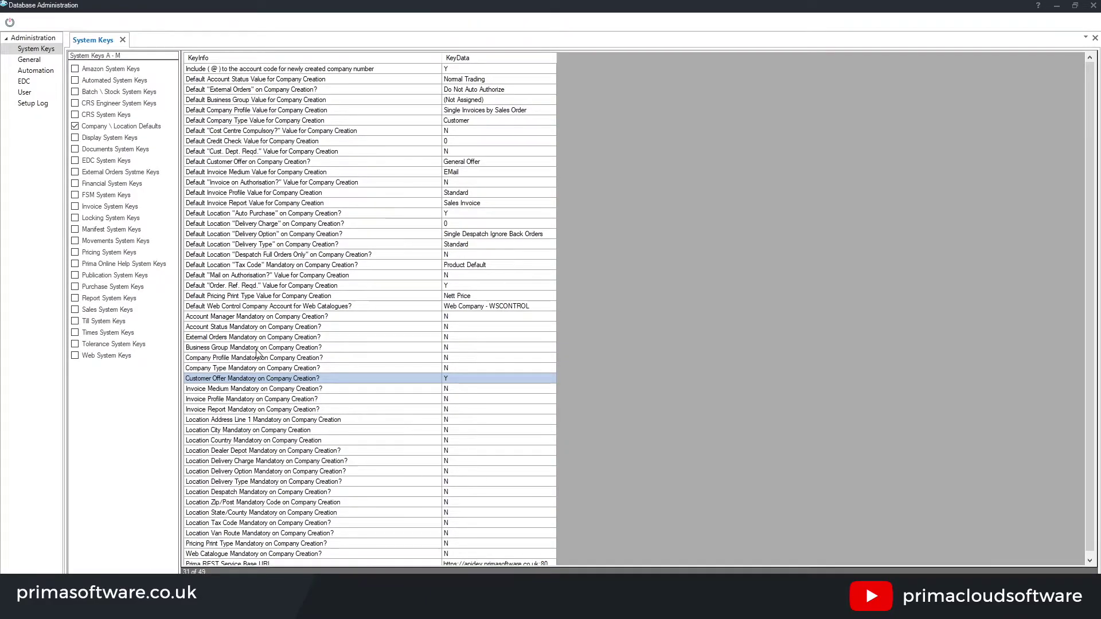
click(252, 317)
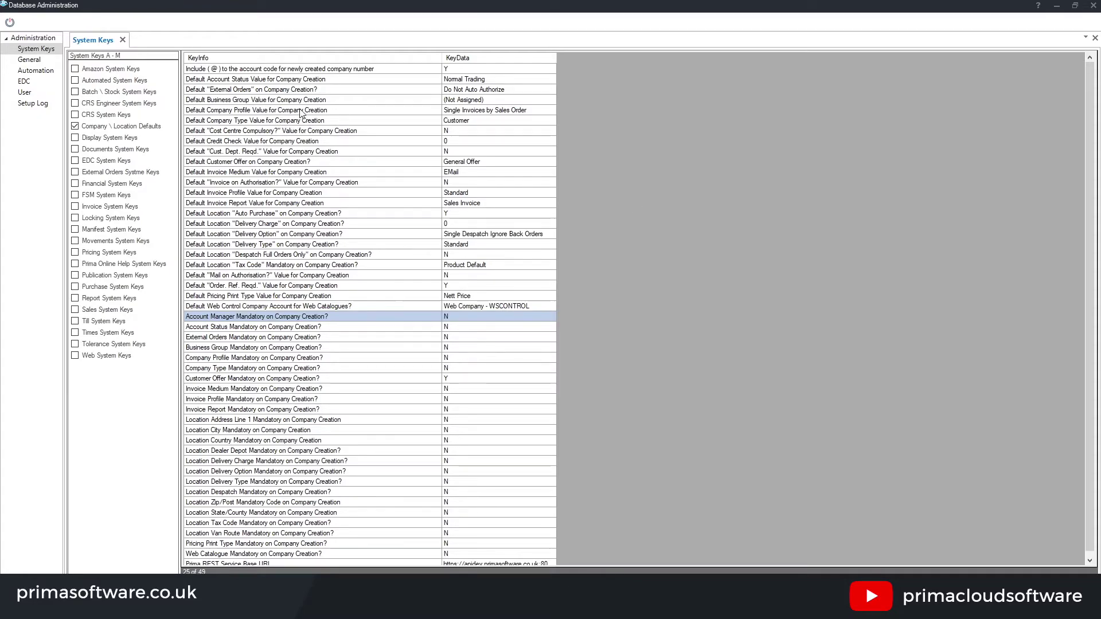
click(212, 90)
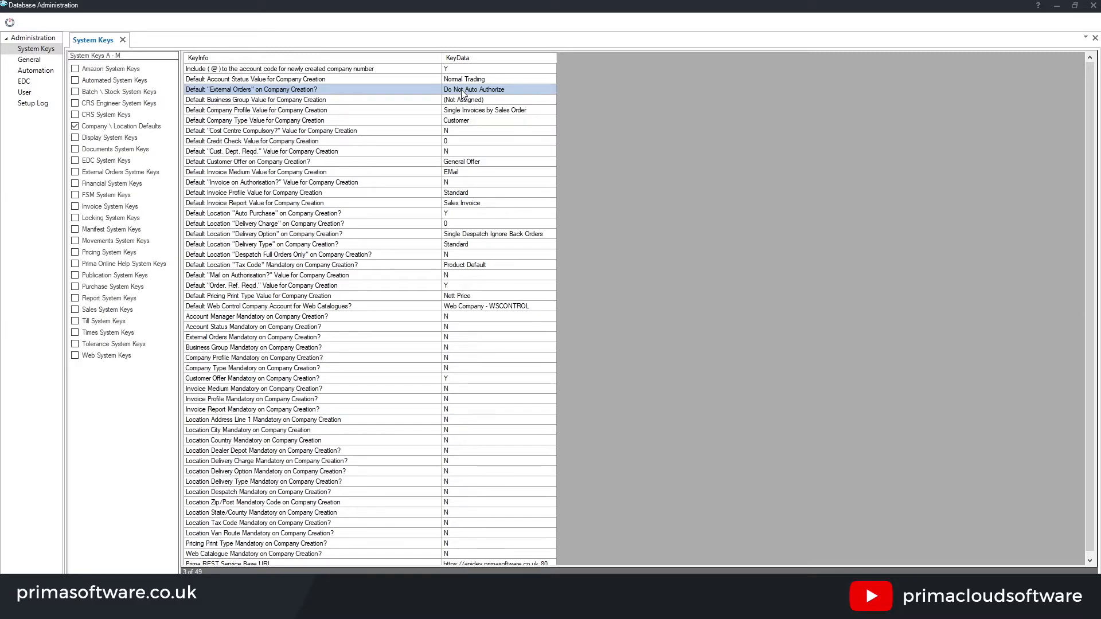
double_click(229, 90)
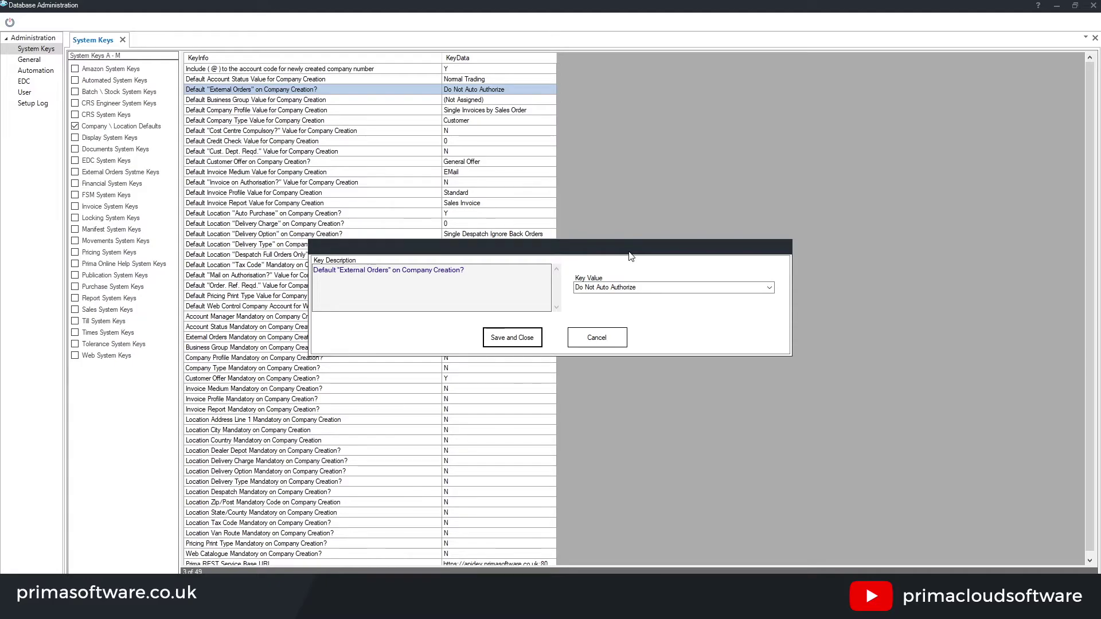
click(769, 288)
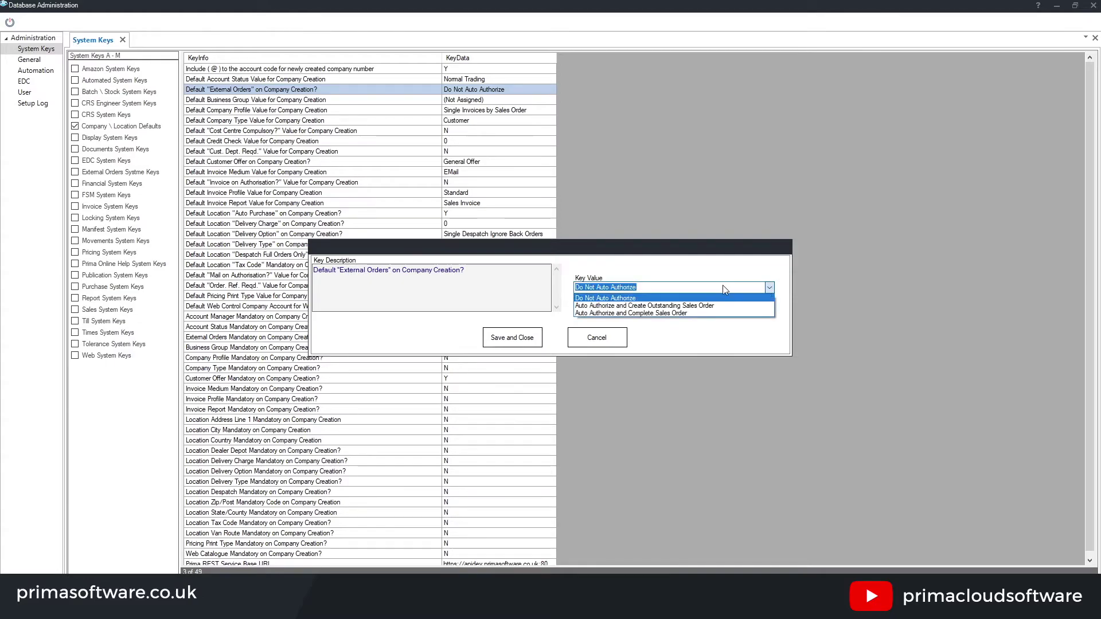